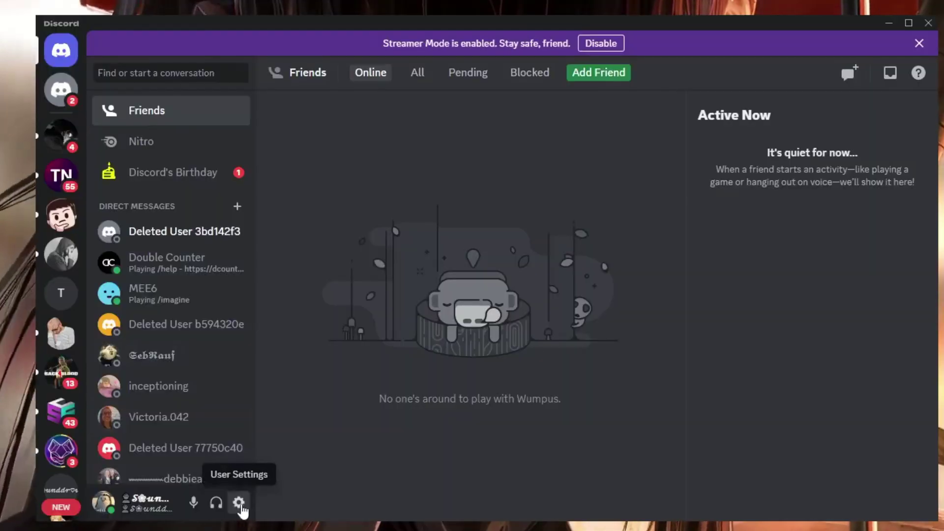
# Close Discord and relaunch it as administrator from the Windows search results for 'discord'
pyautogui.click(300, 420)
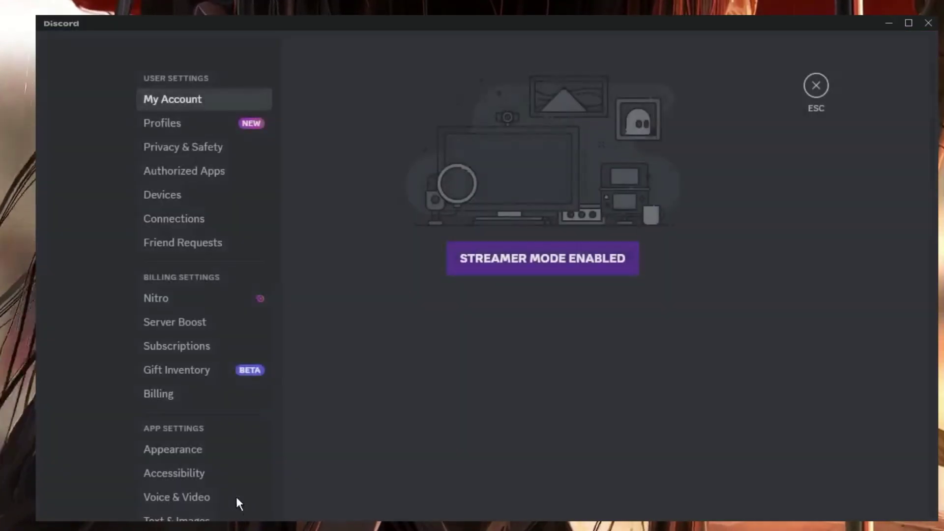
pyautogui.scroll(-10, 190, 400)
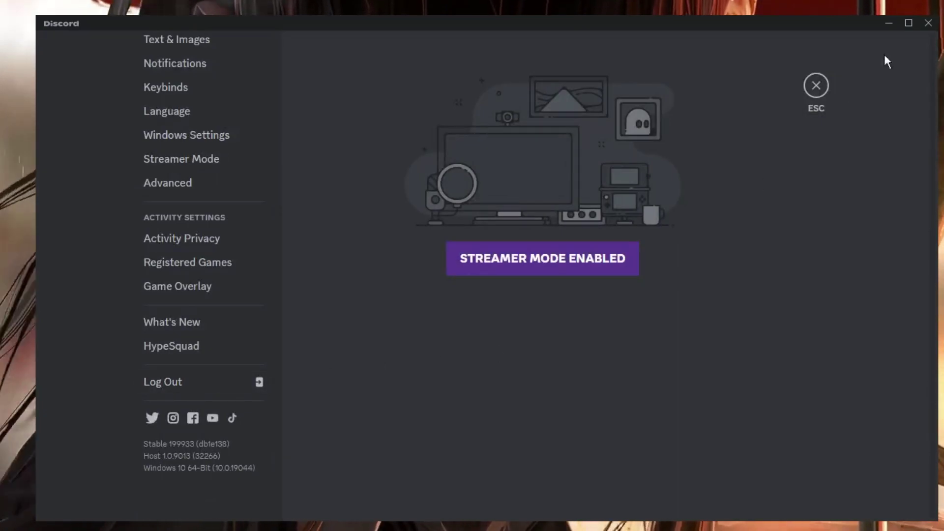
pyautogui.click(928, 23)
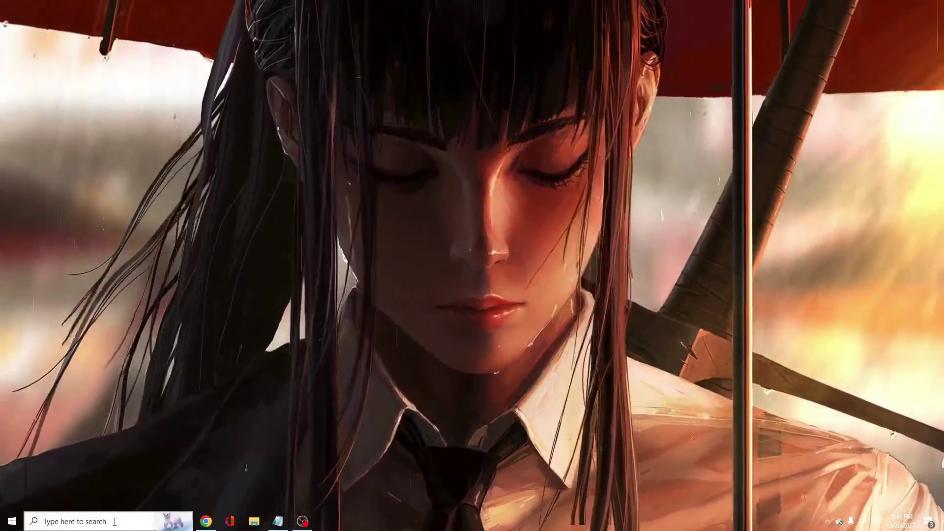
pyautogui.click(115, 521)
pyautogui.write('disco')
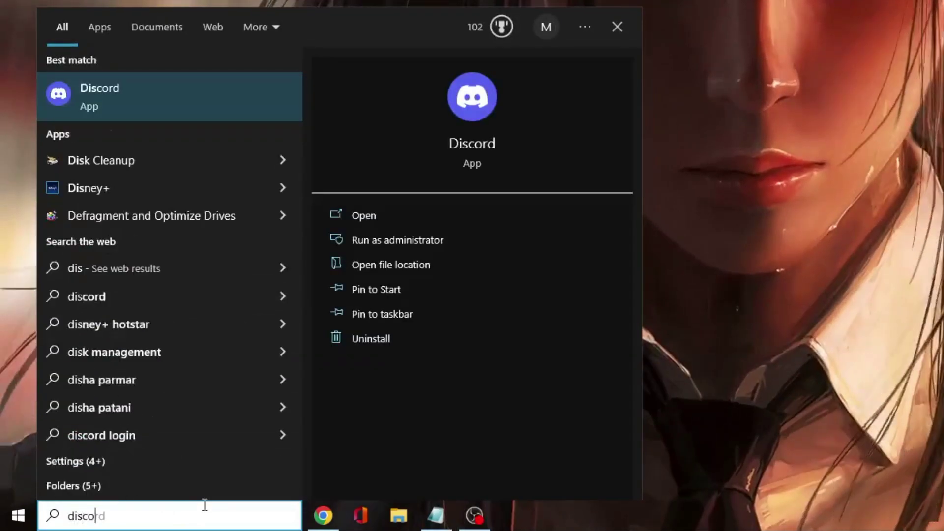
pyautogui.write('rd')
pyautogui.rightClick(167, 89)
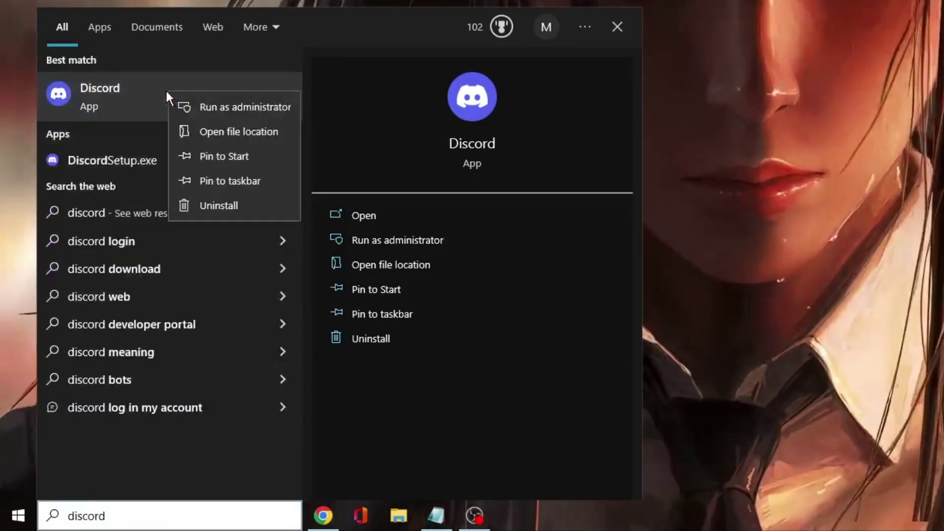
pyautogui.click(232, 107)
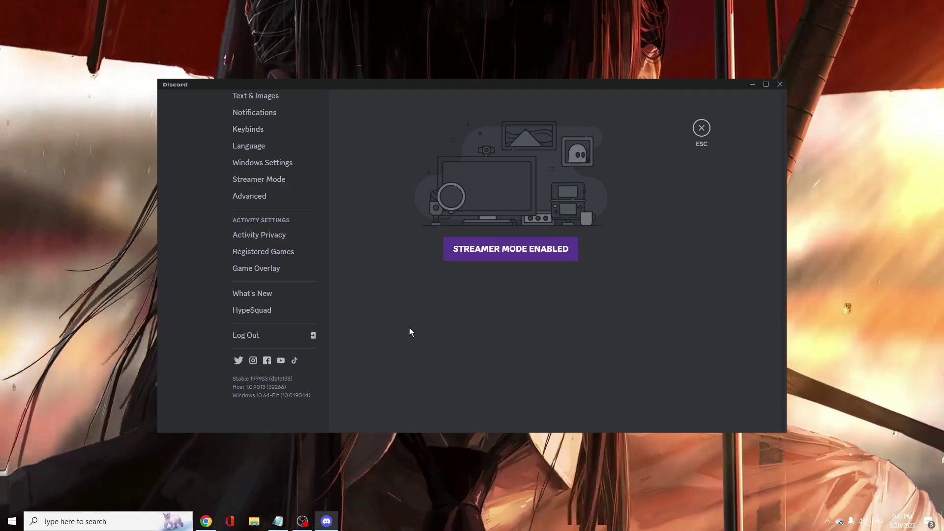
# Return to Friends, then open the Voice & Video page in Discord's User Settings
pyautogui.click(702, 127)
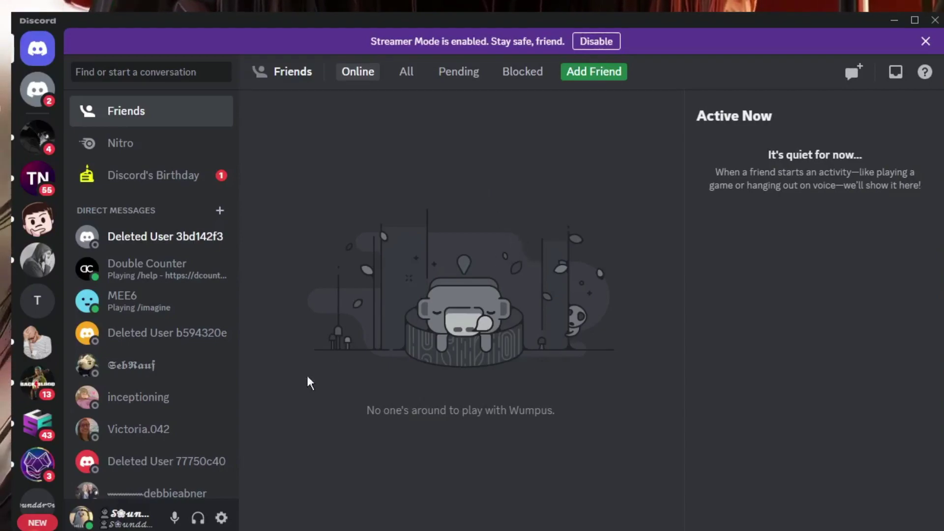
pyautogui.click(222, 518)
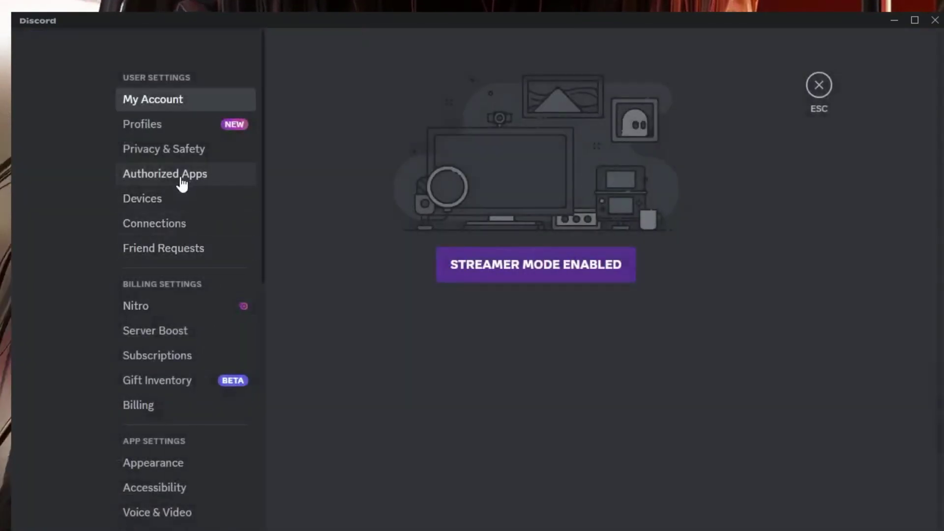
pyautogui.scroll(-5, 183, 189)
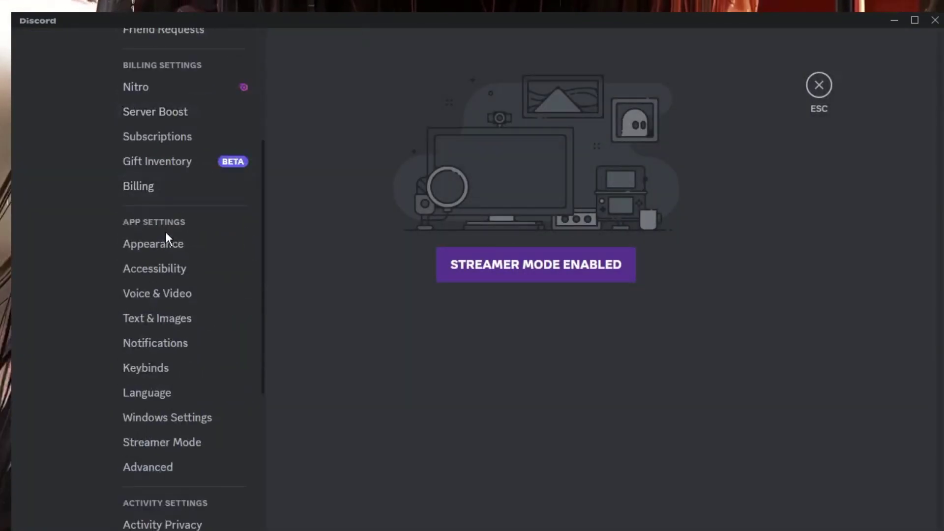
pyautogui.click(176, 295)
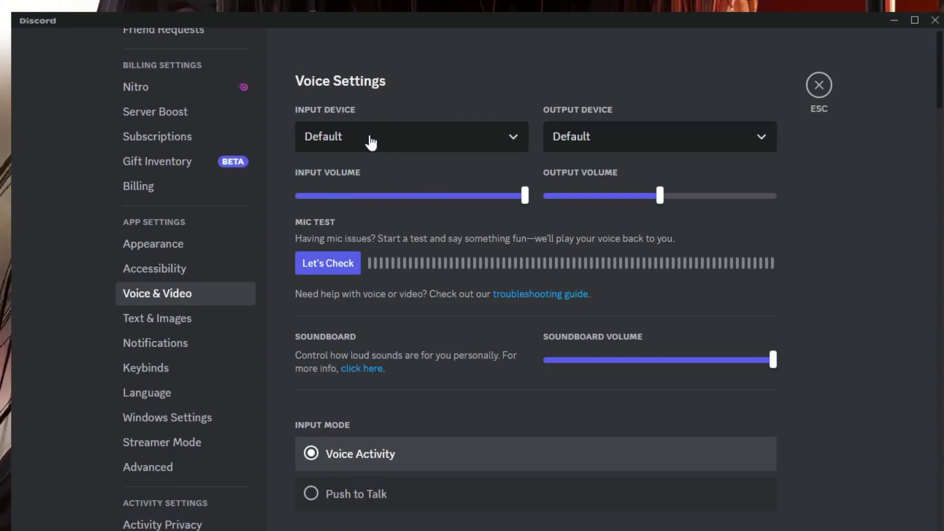
# Set Discord's input device to Microphone (USB Condenser Microphone)
pyautogui.click(412, 144)
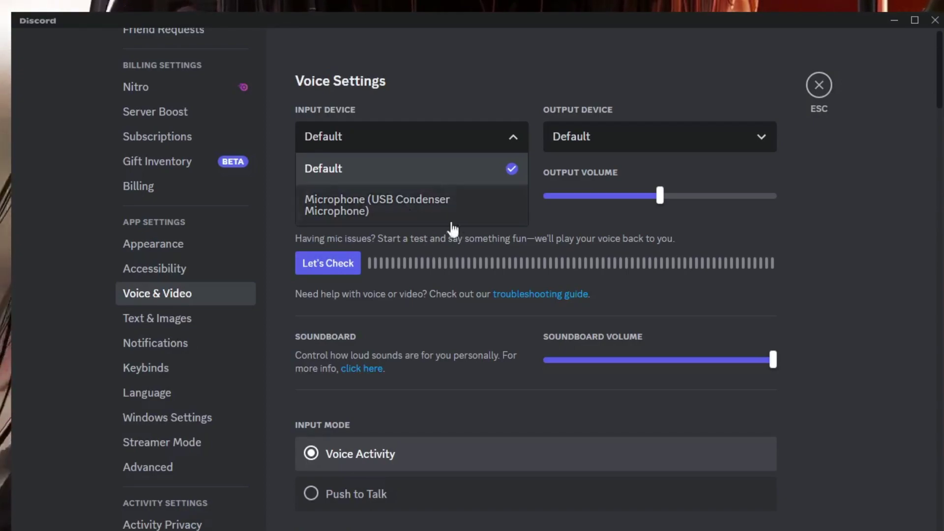
pyautogui.click(410, 212)
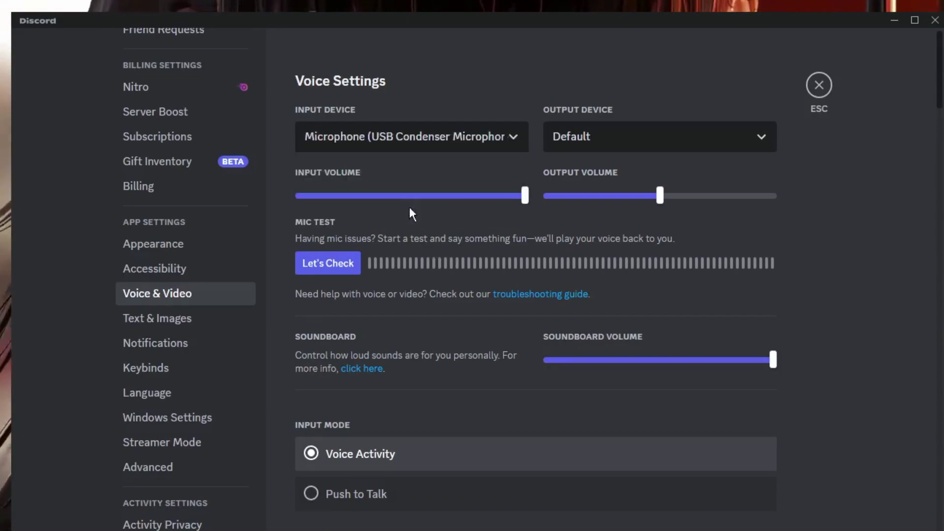
# Start the Let's Check mic test so the voice plays back and the meter responds
pyautogui.click(343, 275)
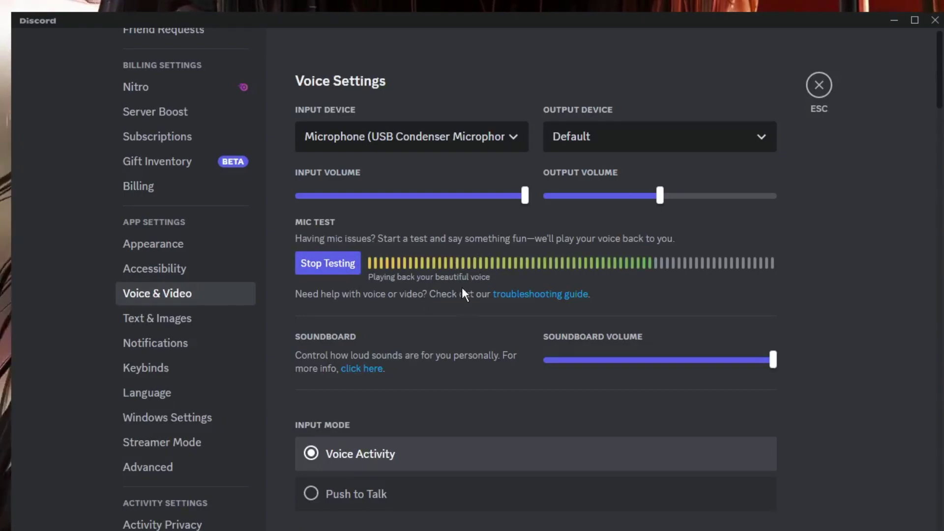
pyautogui.scroll(-3, 450, 286)
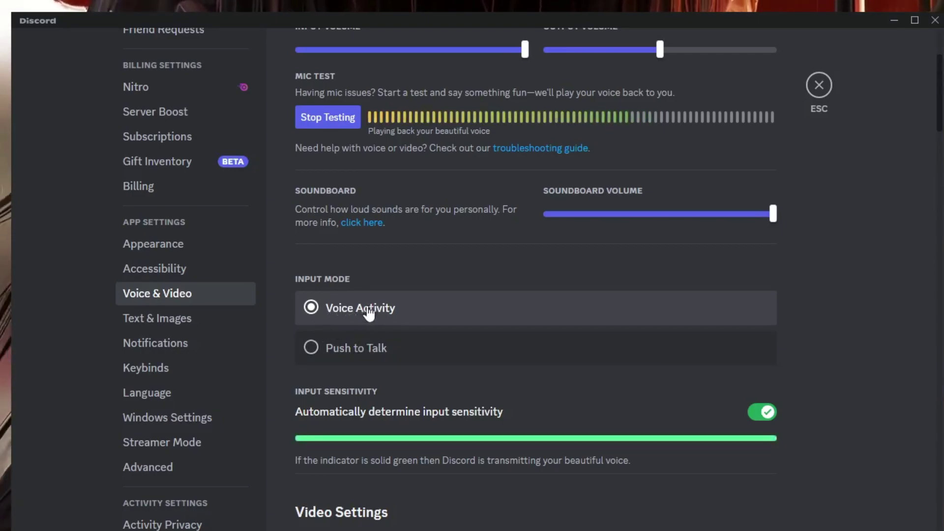
# Scroll down to Quality of Service and have High Packet Priority enabled
pyautogui.scroll(-7, 357, 315)
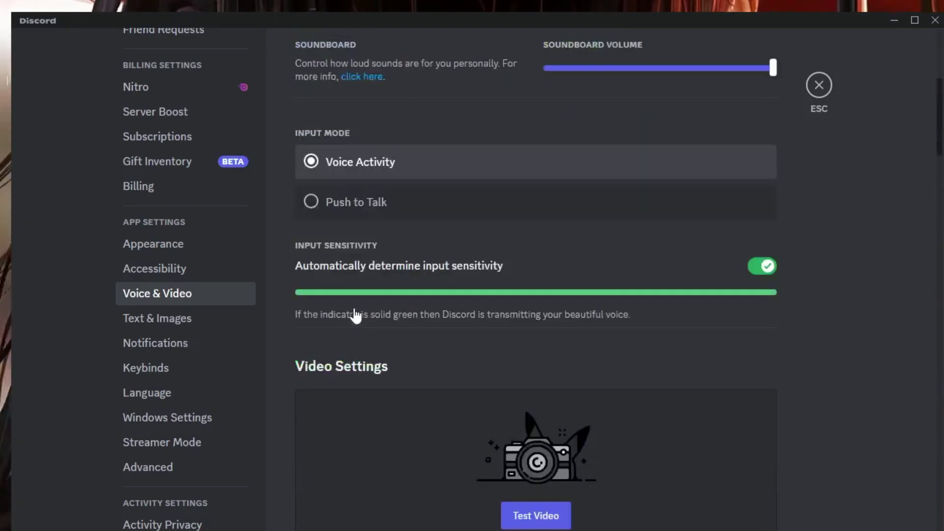
pyautogui.scroll(-10, 354, 317)
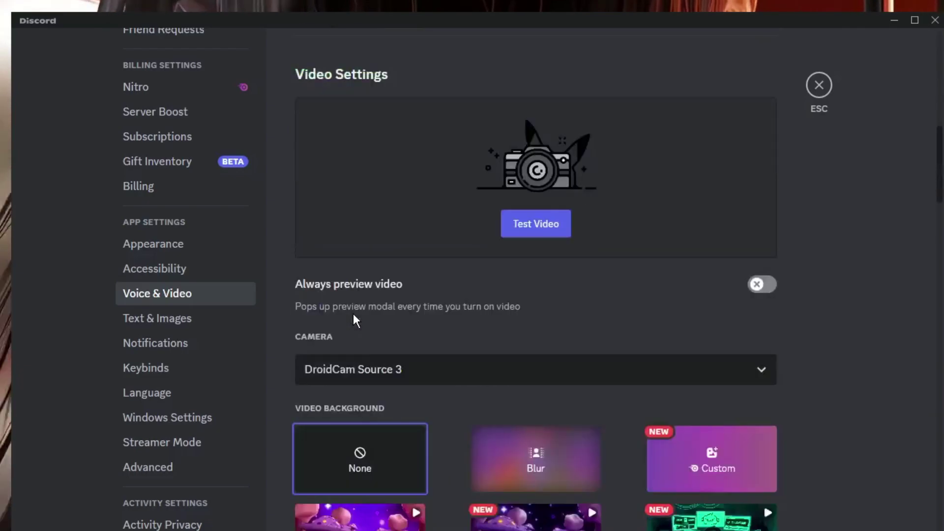
pyautogui.scroll(-10, 355, 312)
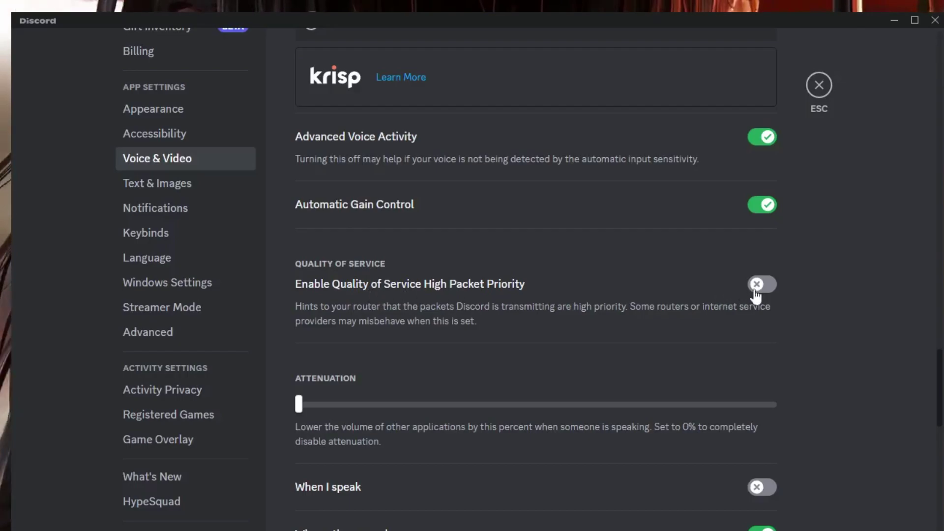
pyautogui.scroll(7, 444, 299)
pyautogui.scroll(-7, 438, 301)
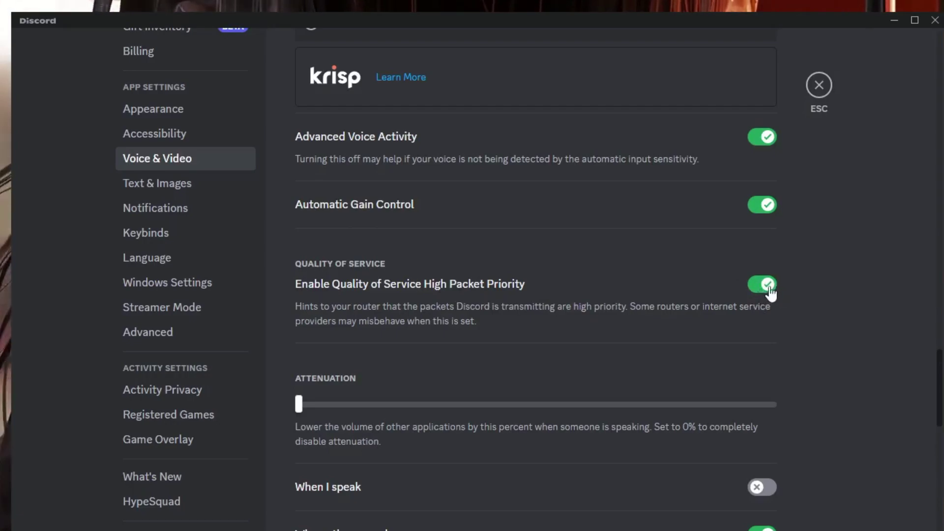
# Reset Discord's voice settings to defaults and confirm with Okay
pyautogui.scroll(-10, 514, 288)
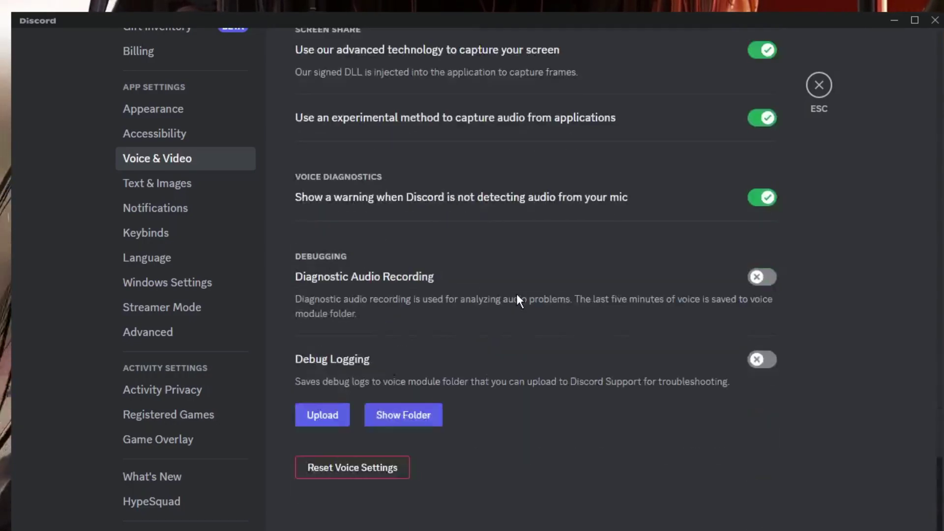
pyautogui.click(366, 470)
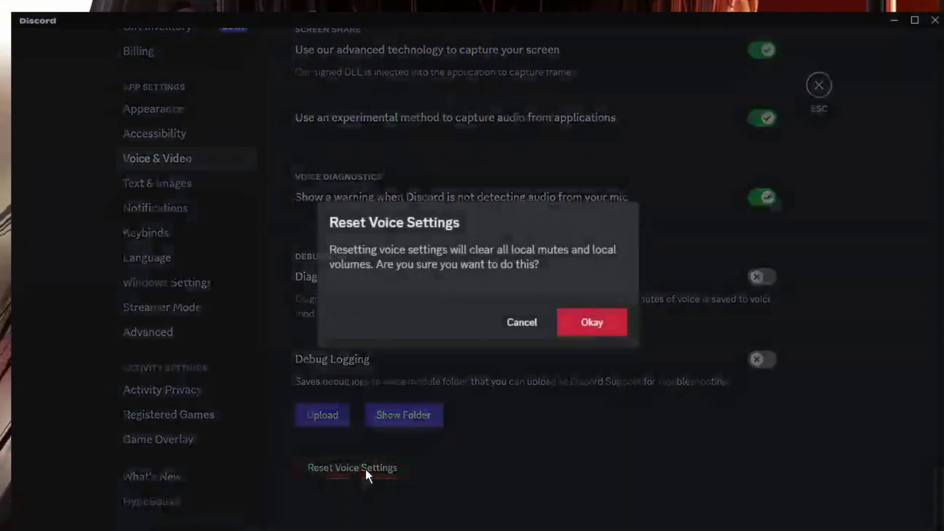
pyautogui.click(592, 323)
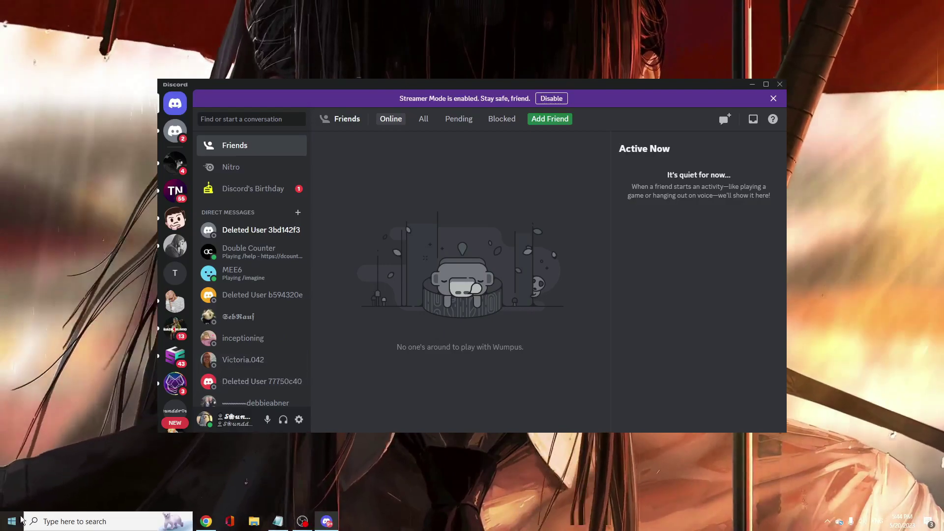
# Open Windows Settings' Privacy > Microphone page from the quick system tools menu
pyautogui.rightClick(20, 520)
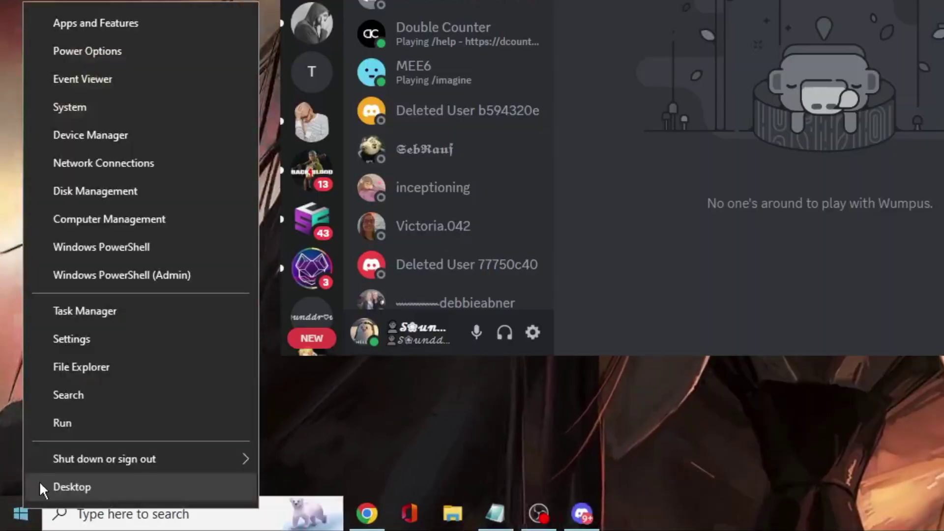
pyautogui.click(83, 342)
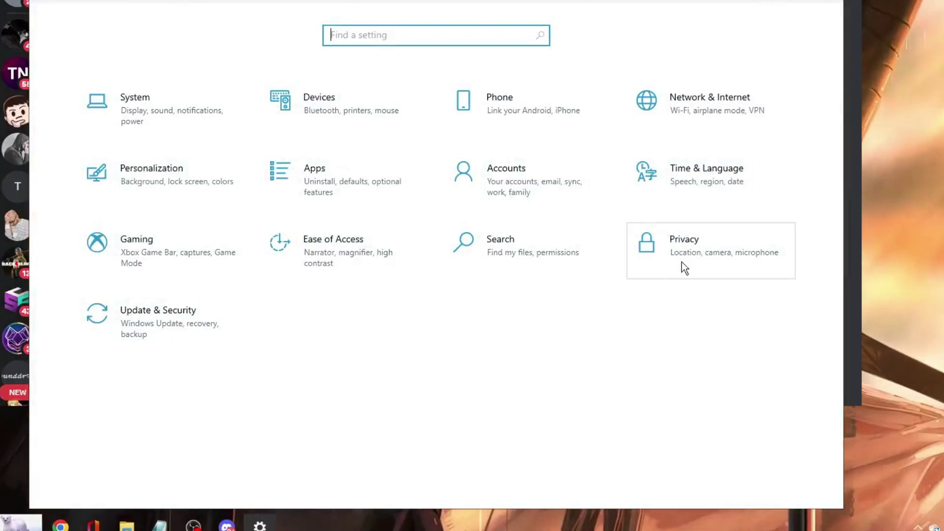
pyautogui.click(697, 254)
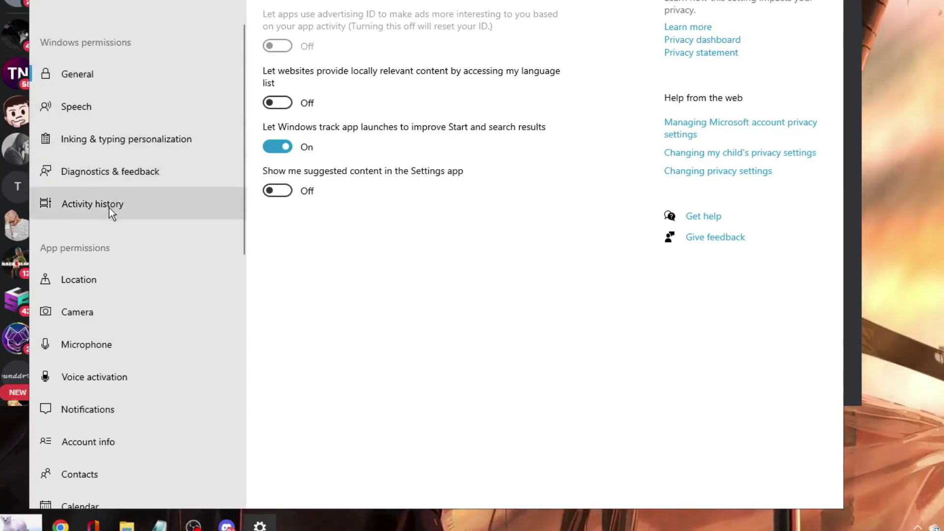
pyautogui.scroll(-3, 109, 208)
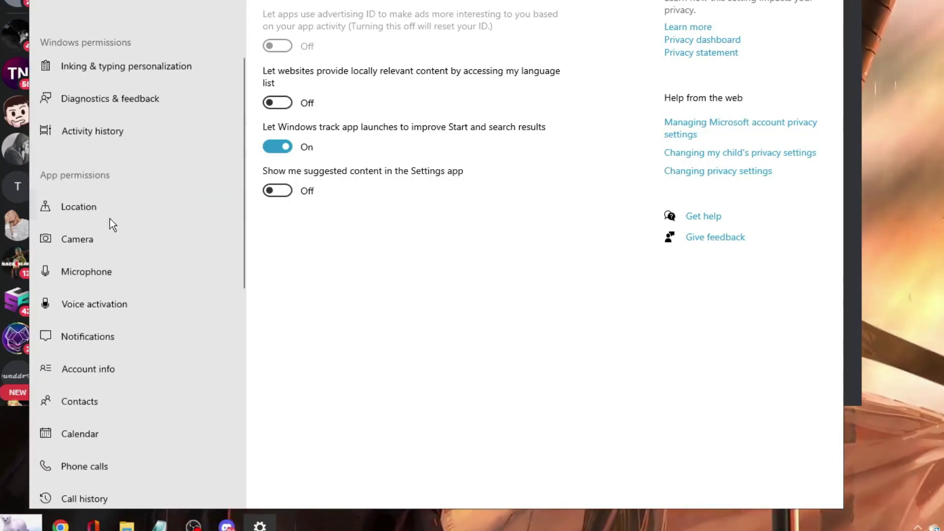
pyautogui.click(115, 272)
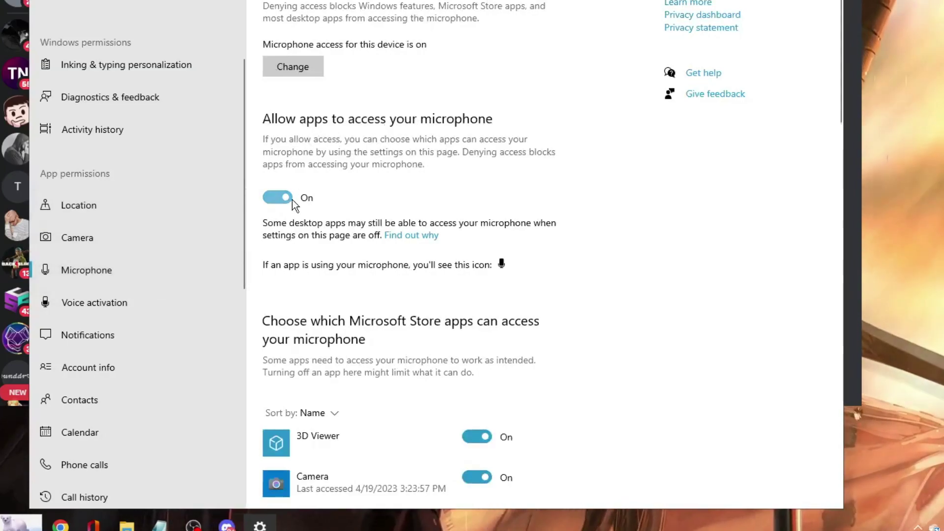
# Confirm desktop apps' microphone access is On with Discord listed
pyautogui.scroll(-8, 323, 197)
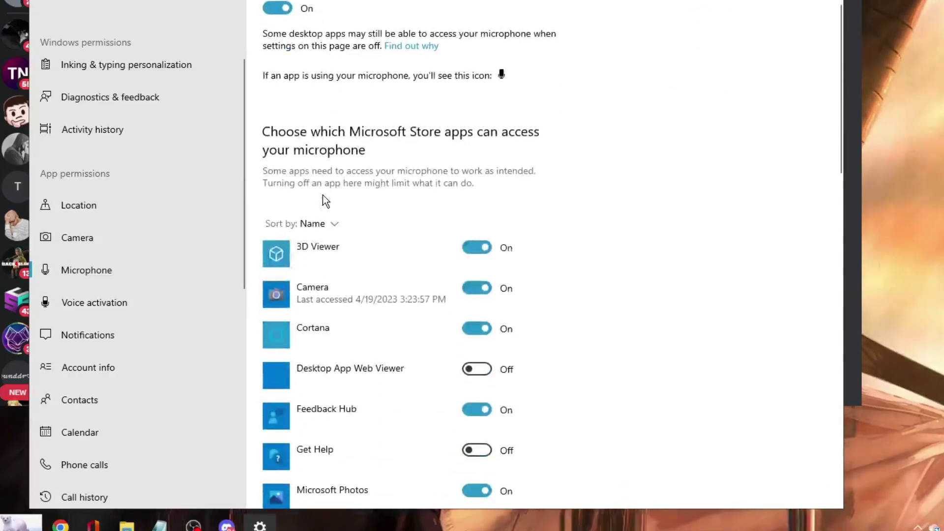
pyautogui.scroll(-6, 323, 196)
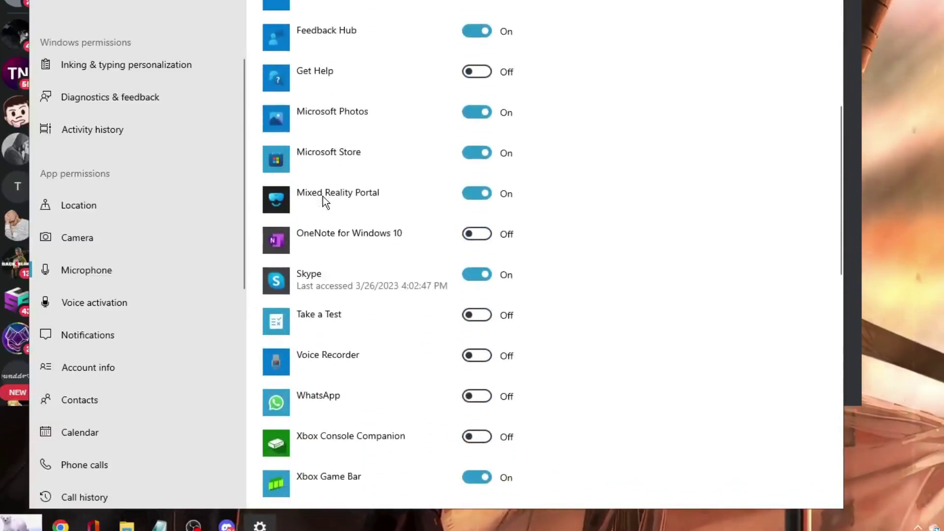
pyautogui.scroll(8, 322, 216)
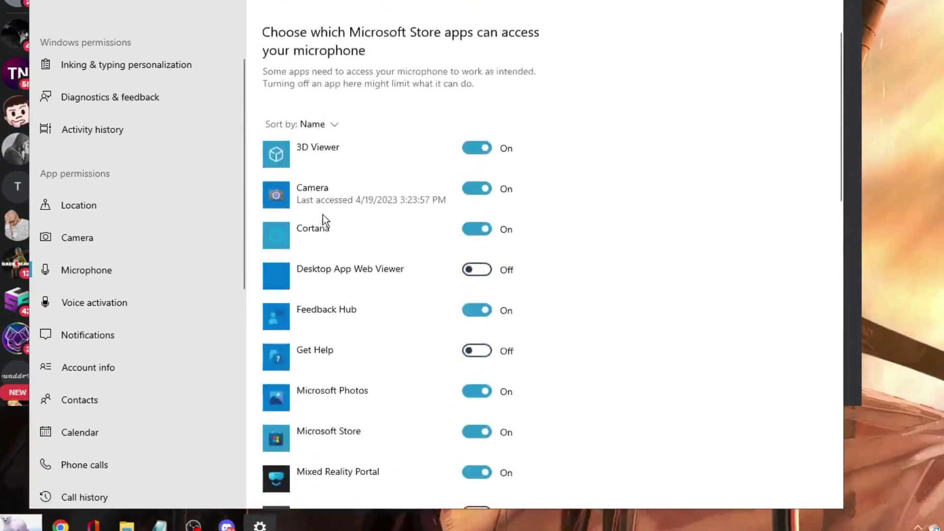
pyautogui.scroll(-4, 371, 231)
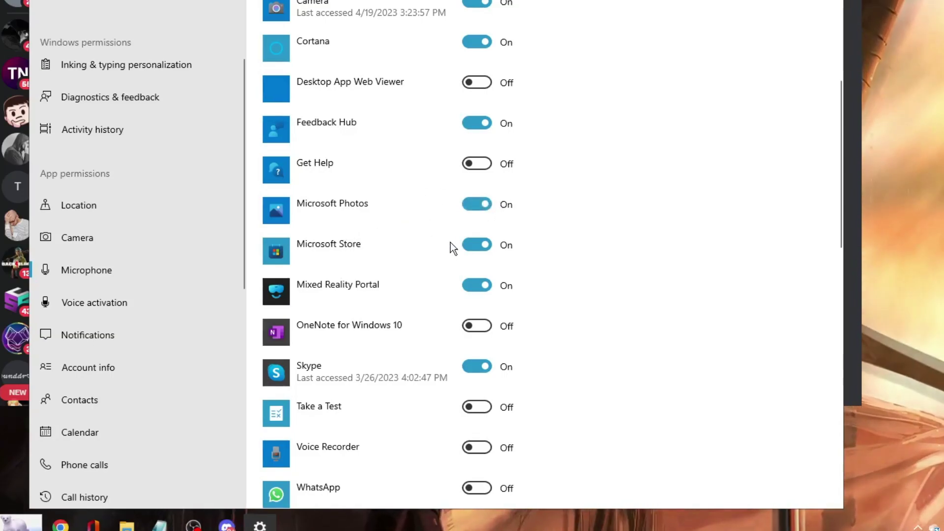
pyautogui.scroll(-4, 433, 247)
pyautogui.scroll(-12, 431, 247)
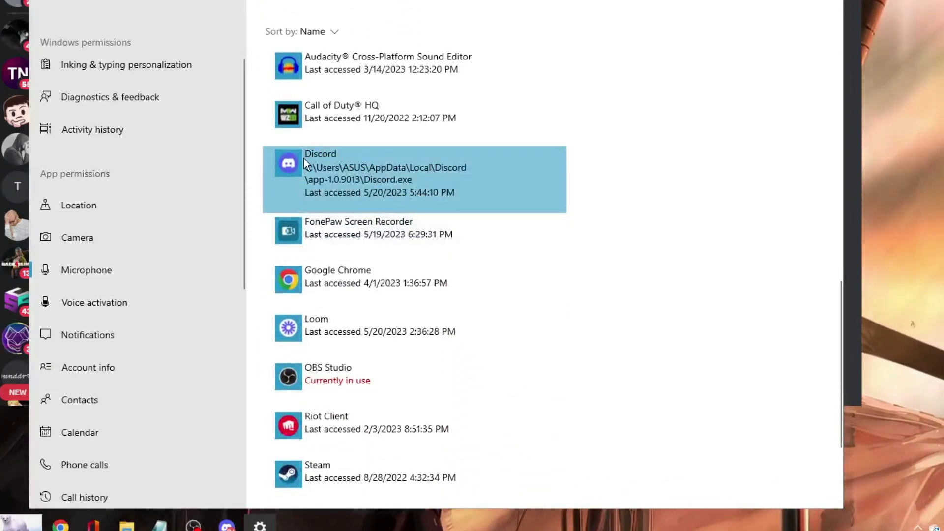
pyautogui.scroll(4, 305, 158)
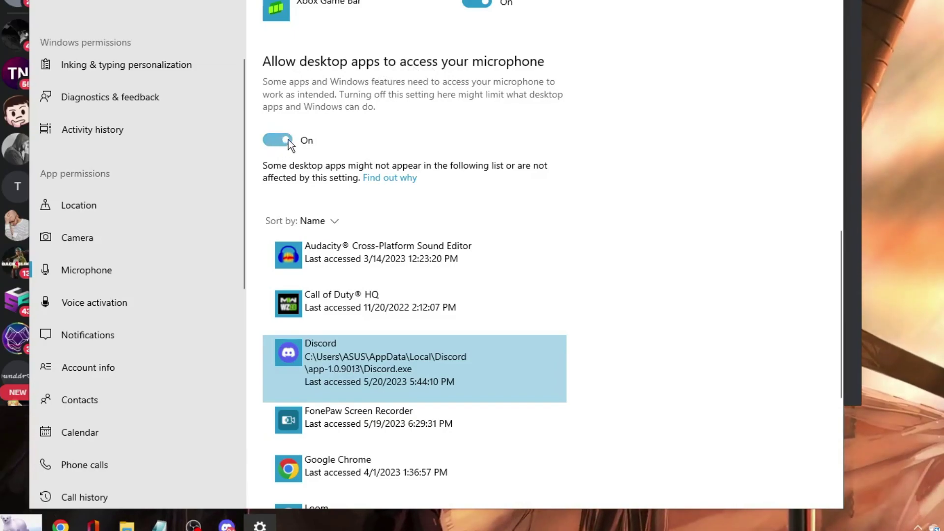
pyautogui.scroll(-1, 289, 140)
pyautogui.scroll(-1, 295, 197)
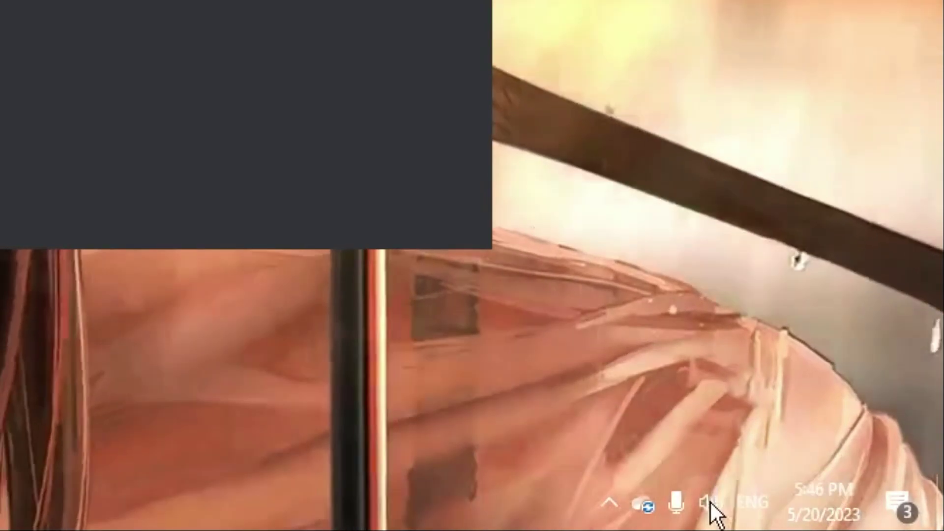
# Open Sound settings from the speaker tray icon and review the USB microphone and Realtek speakers
pyautogui.rightClick(712, 509)
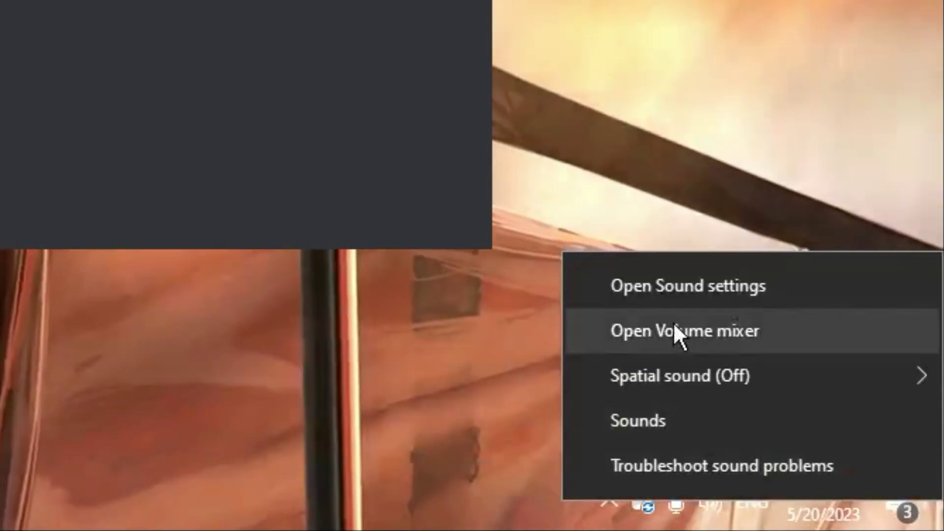
pyautogui.click(686, 288)
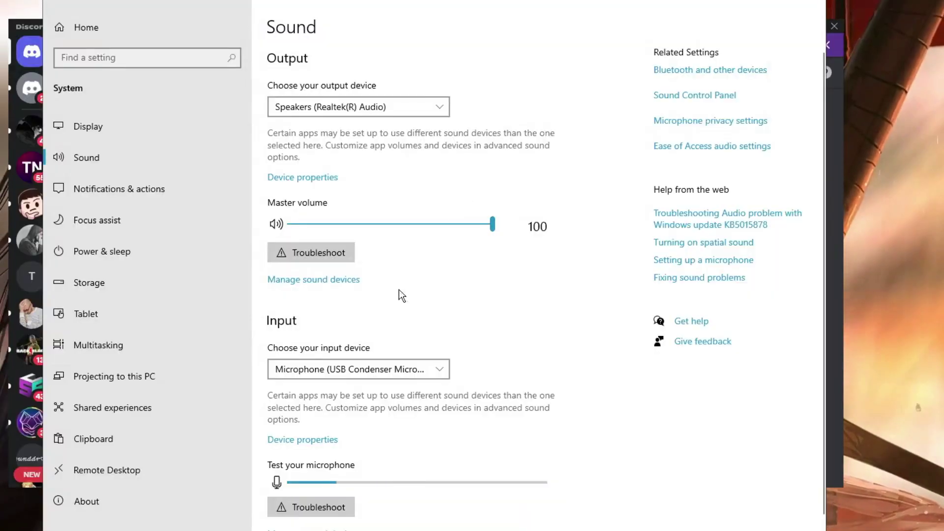
pyautogui.scroll(-2, 452, 285)
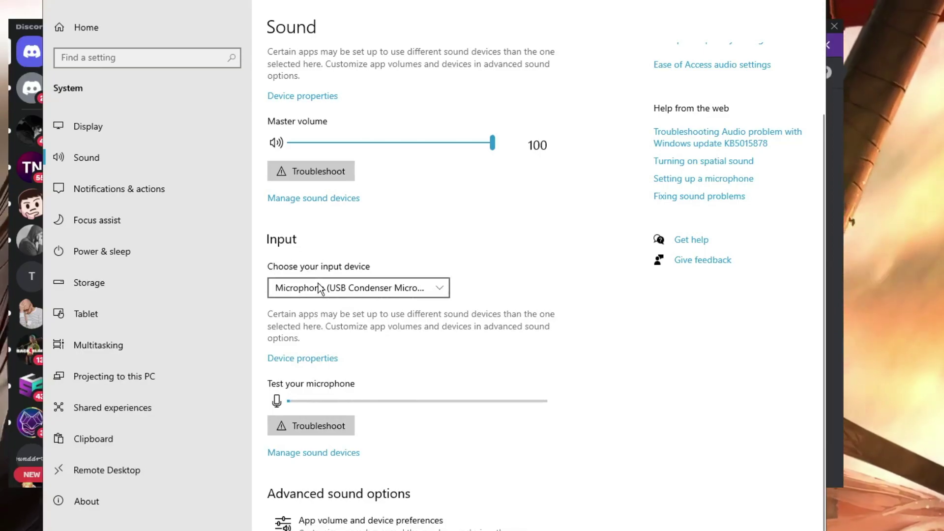
pyautogui.scroll(2, 514, 266)
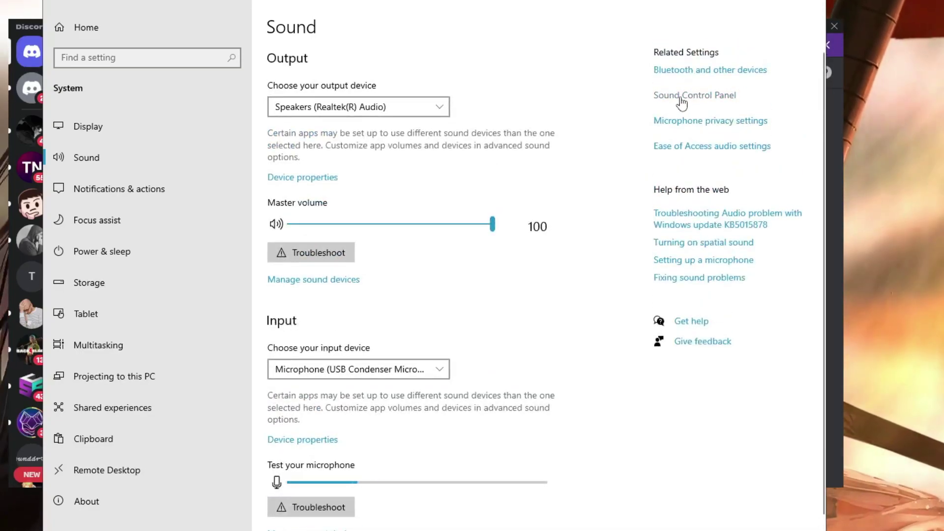
# Open the Sound Control Panel's Recording tab and the USB Condenser Microphone's options
pyautogui.click(694, 96)
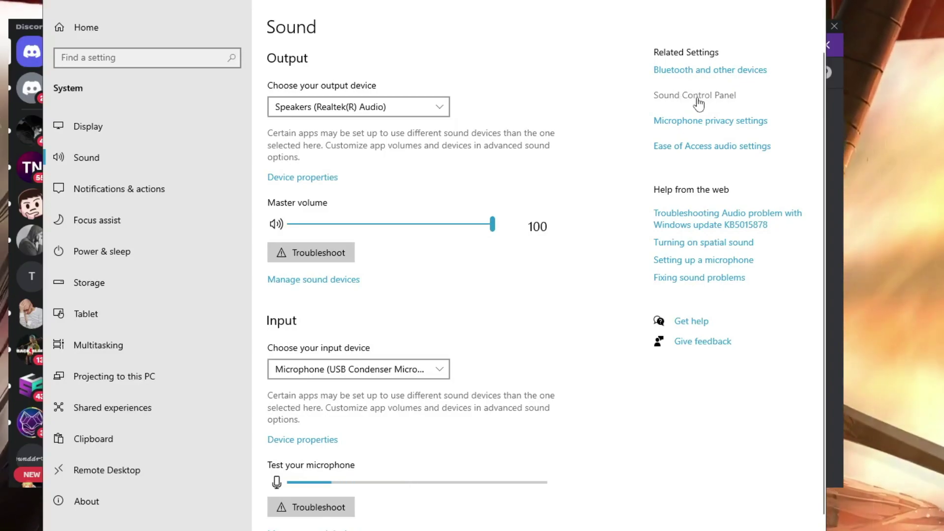
pyautogui.moveTo(78, 26); pyautogui.dragTo(475, 101)
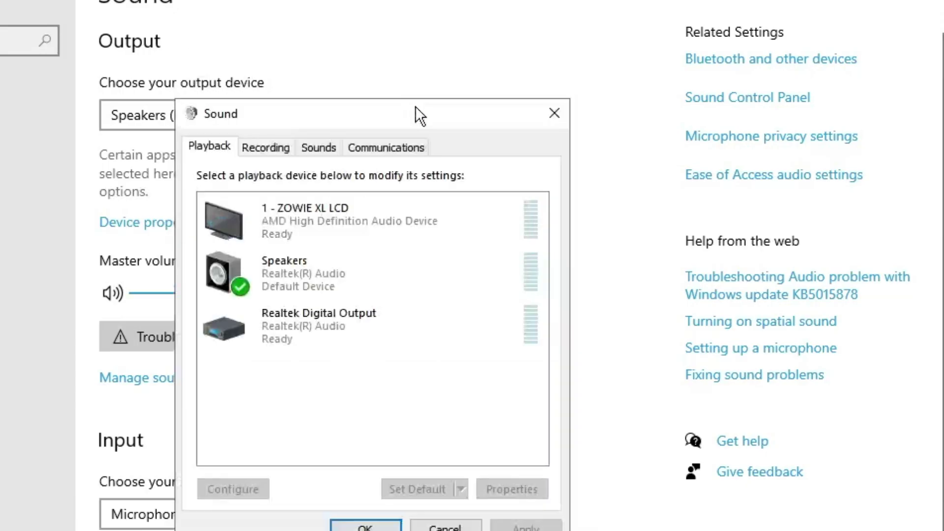
pyautogui.click(257, 152)
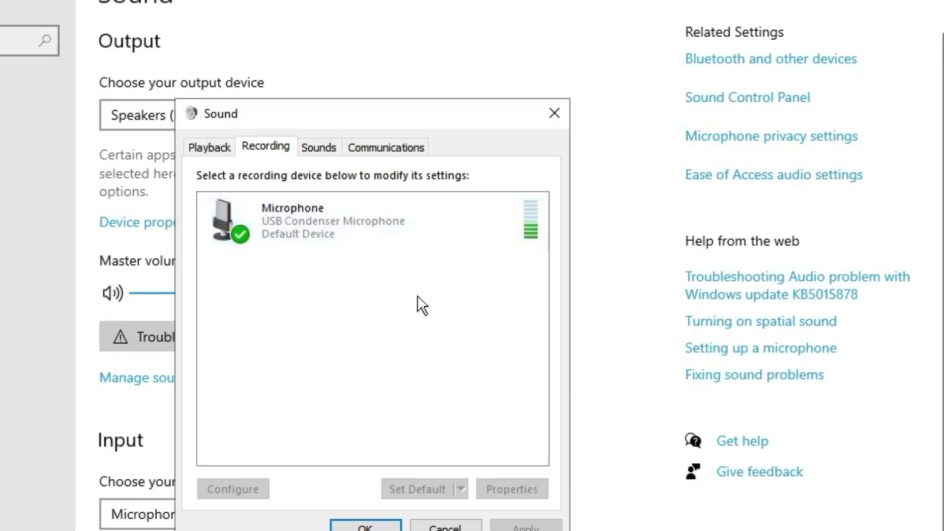
pyautogui.rightClick(323, 223)
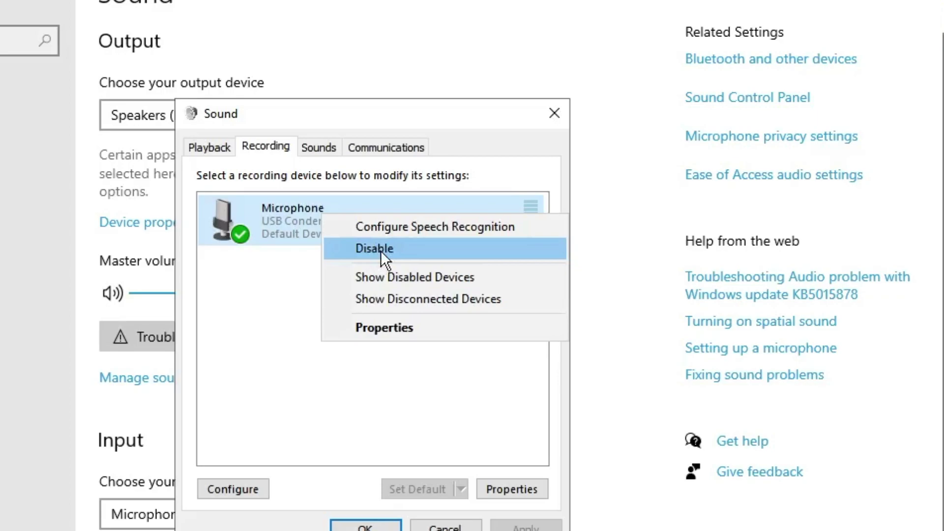
# Raise the microphone level from 62 to 80 and check that exclusive control is off
pyautogui.click(413, 327)
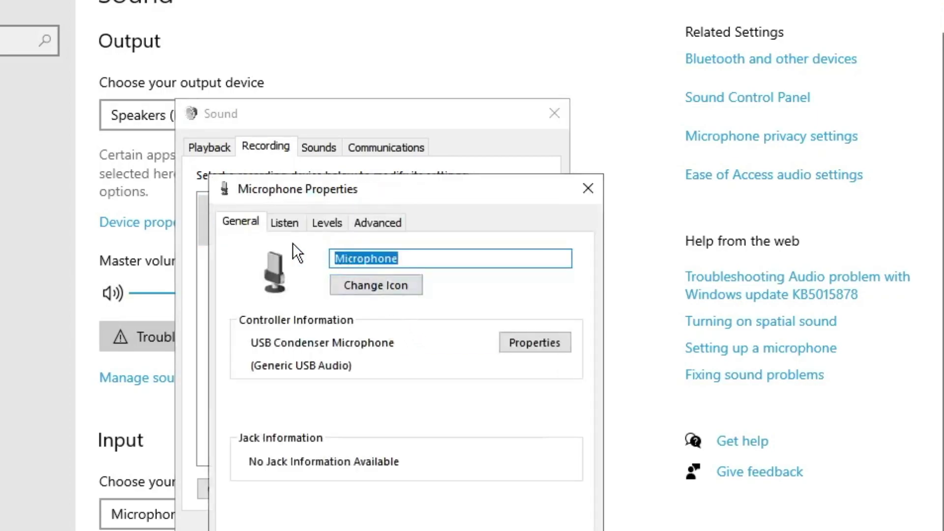
pyautogui.click(321, 222)
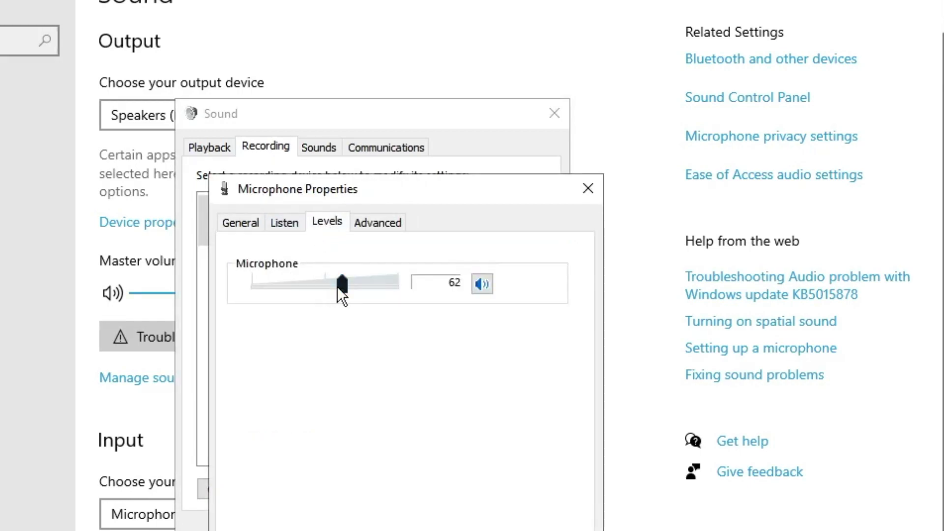
pyautogui.moveTo(347, 288)
pyautogui.mouseDown()
pyautogui.moveTo(366, 288)
pyautogui.moveTo(263, 289)
pyautogui.moveTo(363, 294)
pyautogui.mouseUp()
pyautogui.moveTo(362, 296); pyautogui.dragTo(369, 296)
pyautogui.click(374, 220)
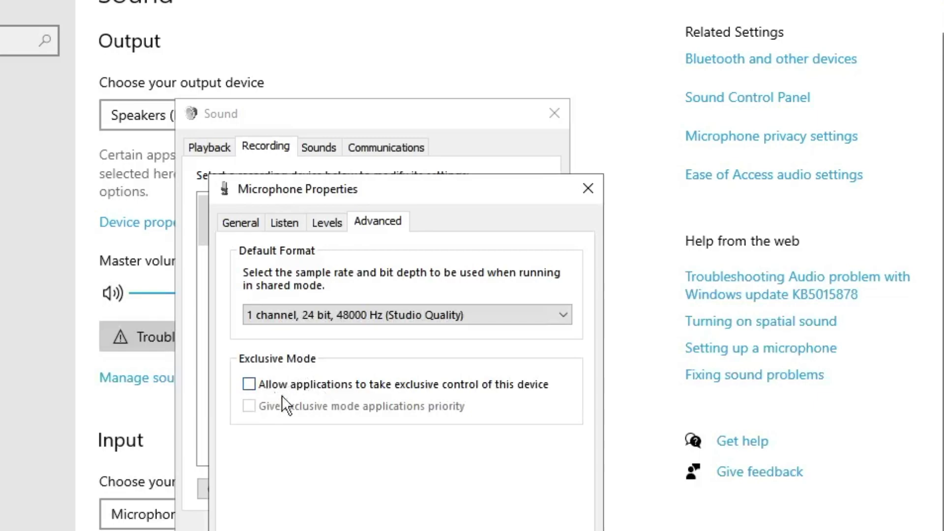
# Close the Microphone Properties, Sound and Settings windows
pyautogui.click(422, 530)
pyautogui.click(388, 530)
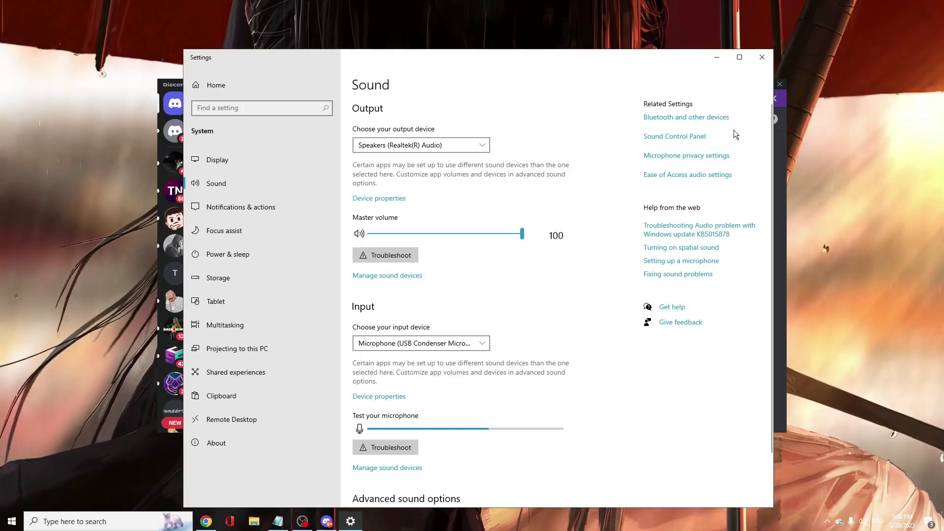
pyautogui.click(763, 64)
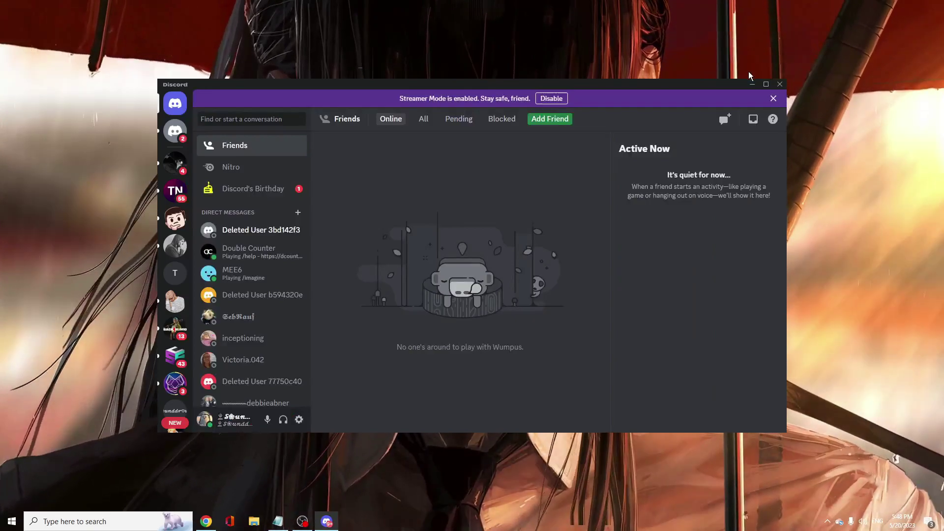
# Open Device Manager from the Start menu and expand Audio inputs and outputs to show the audio devices
pyautogui.rightClick(13, 524)
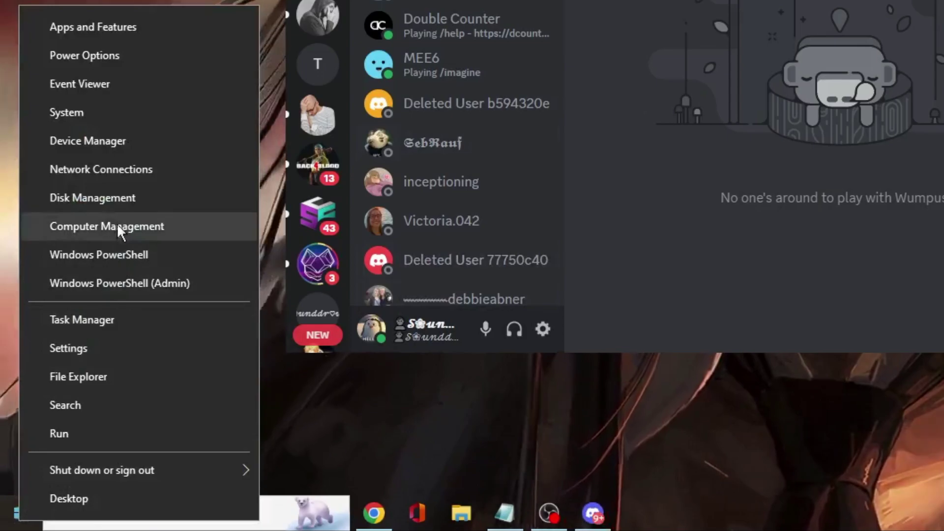
pyautogui.click(107, 142)
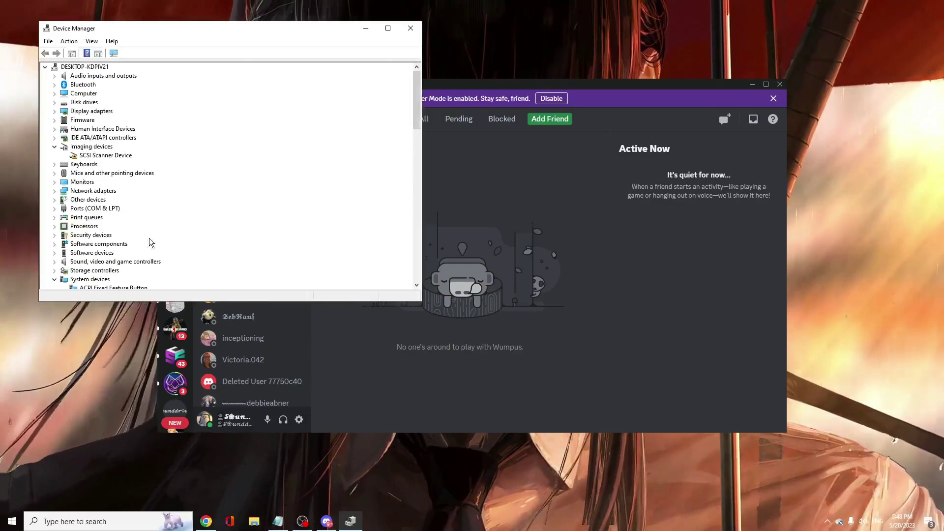
pyautogui.moveTo(247, 30); pyautogui.dragTo(543, 132)
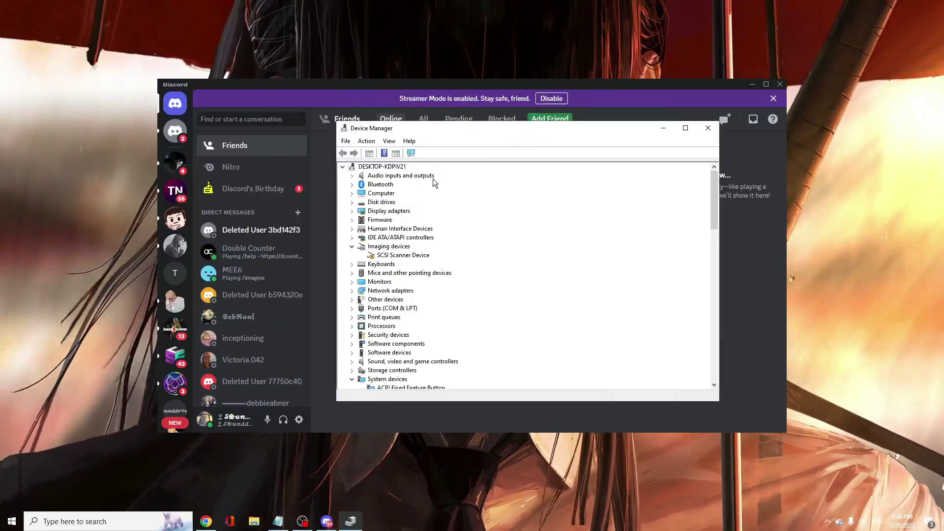
pyautogui.doubleClick(225, 110)
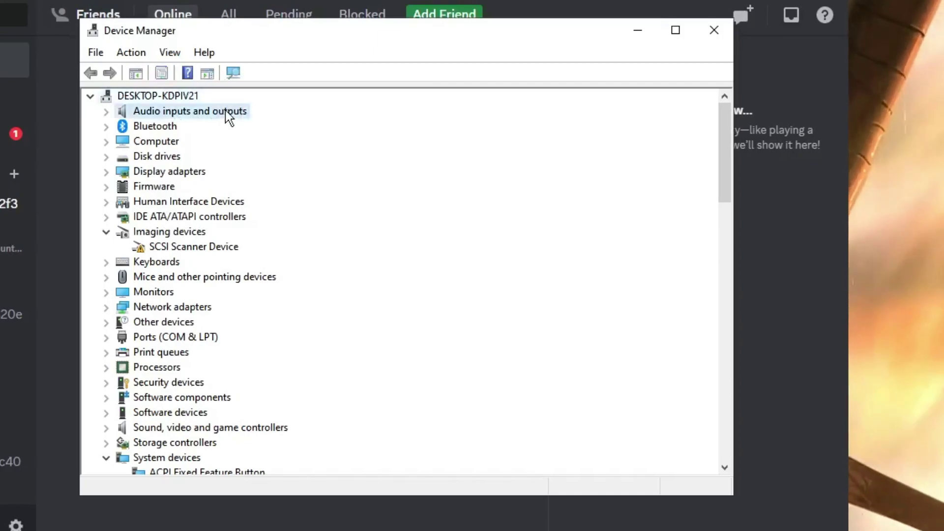
pyautogui.click(192, 156)
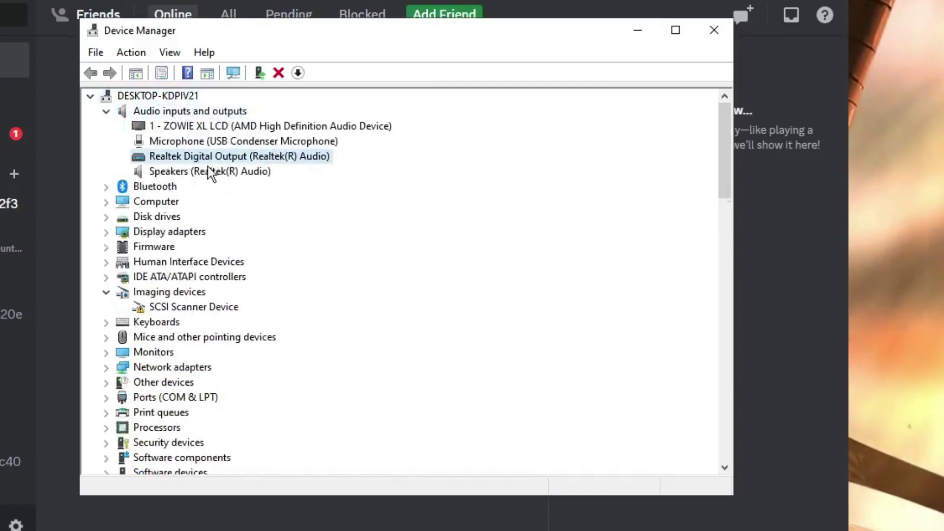
pyautogui.click(212, 141)
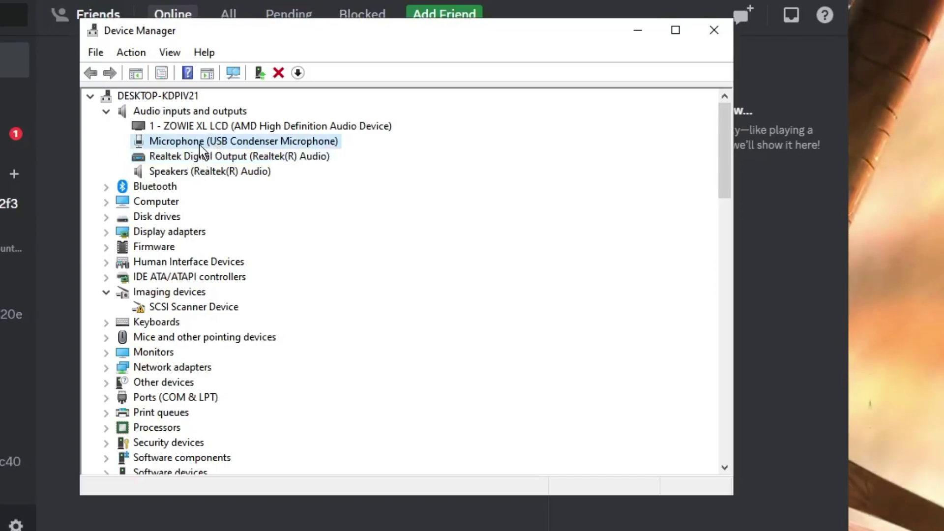
# Search automatically for a USB Condenser Microphone driver update, confirming the best driver is installed
pyautogui.rightClick(199, 143)
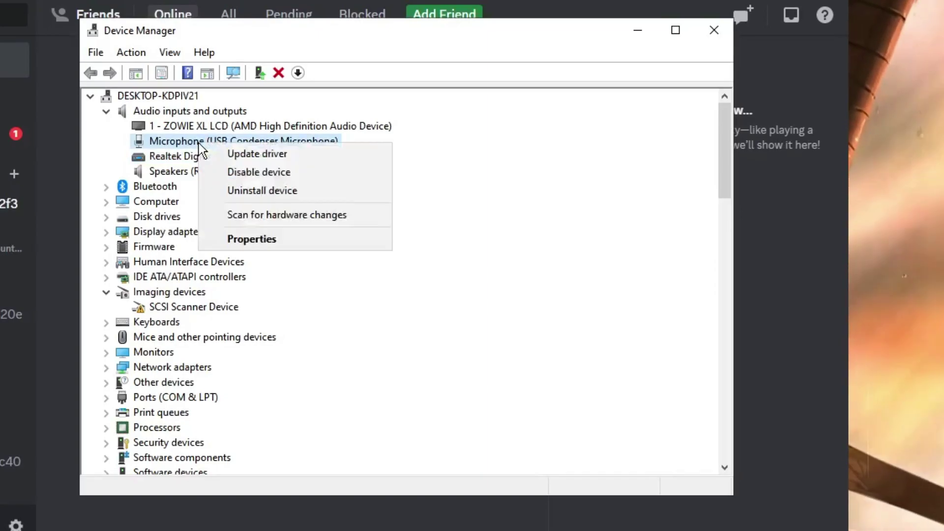
pyautogui.click(252, 155)
pyautogui.click(278, 218)
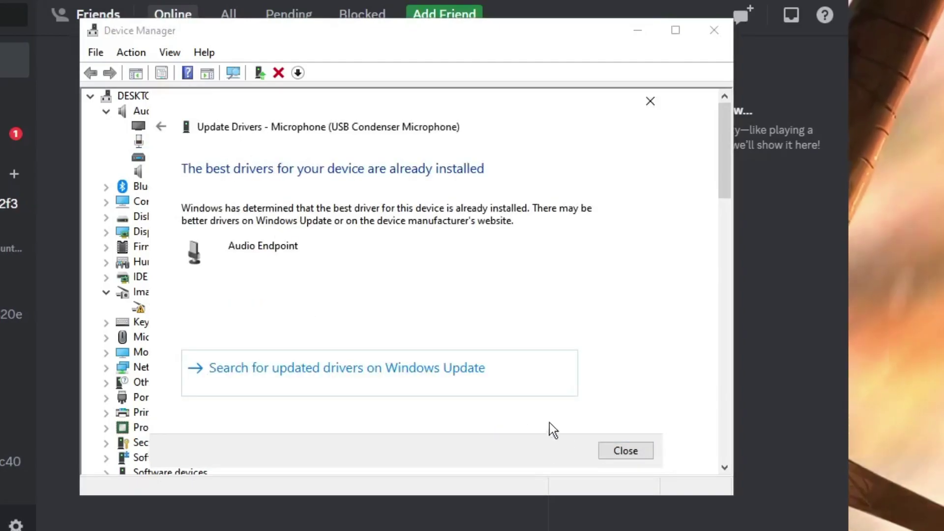
pyautogui.click(629, 449)
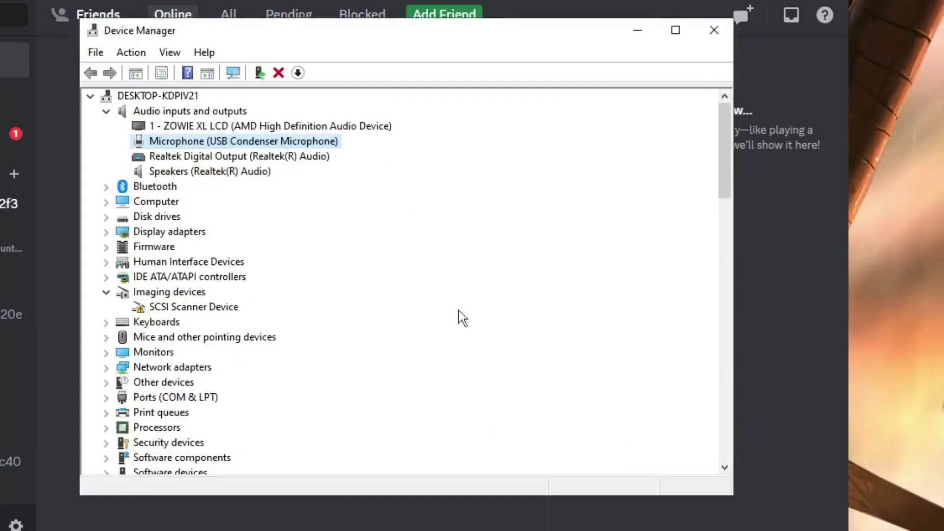
# Search automatically for a Realtek Digital Output driver update, confirming it is already current
pyautogui.rightClick(217, 162)
pyautogui.click(270, 173)
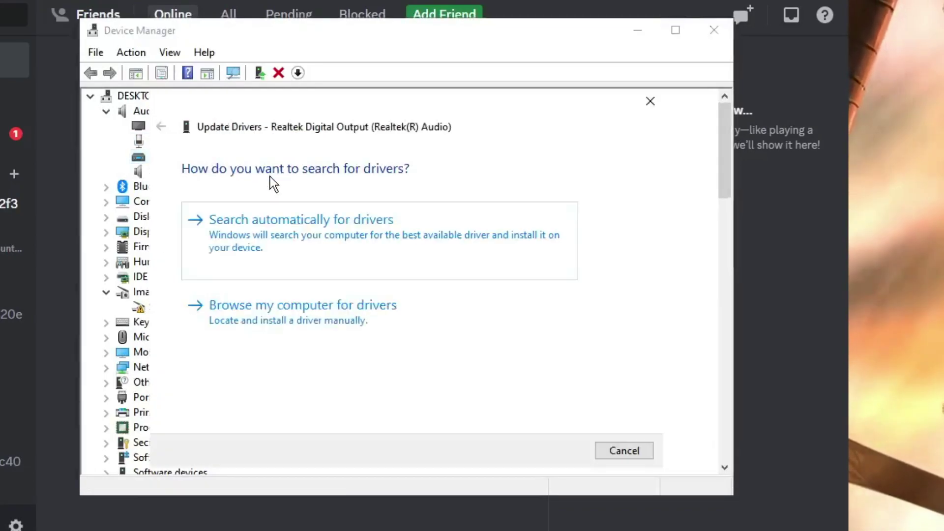
pyautogui.click(295, 225)
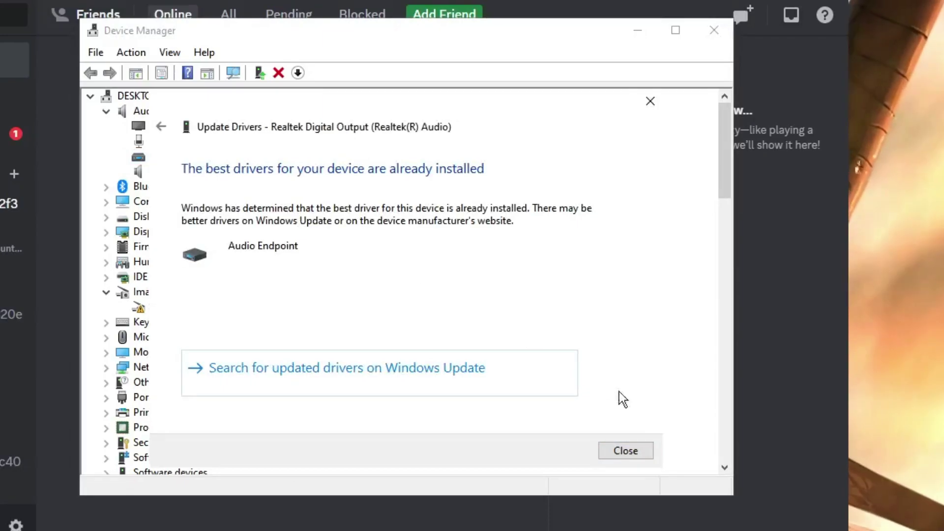
pyautogui.click(634, 451)
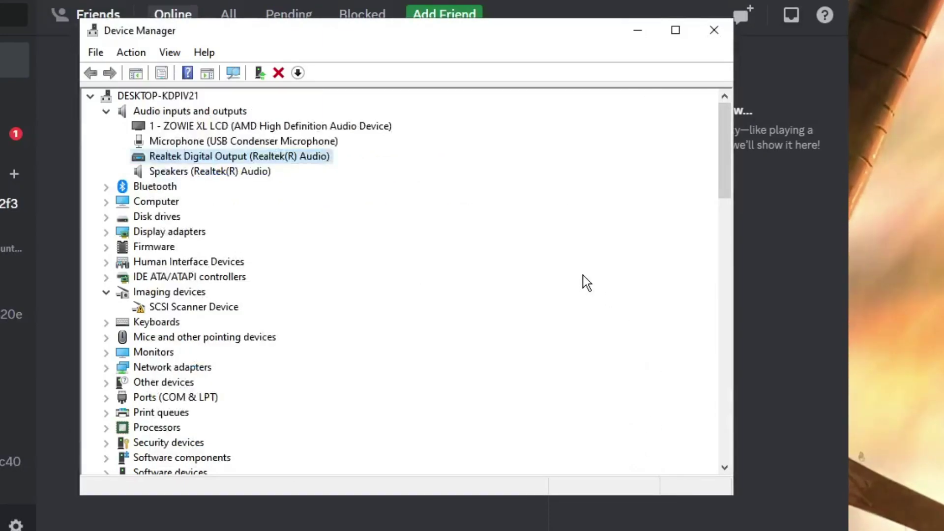